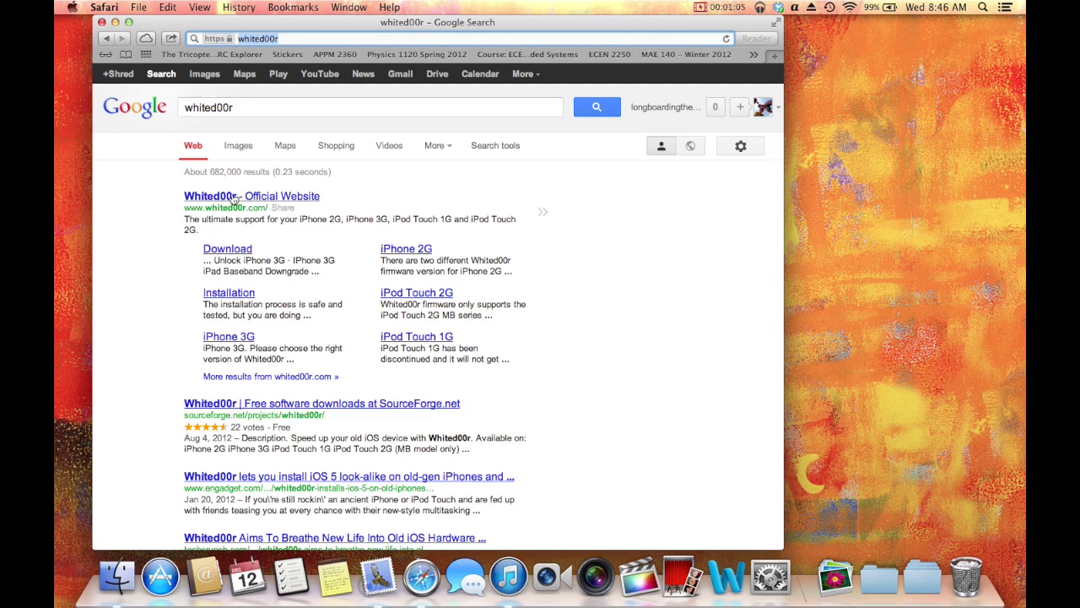
- Open the official Whited00r website from the Google results for 'whited00r'
click(234, 198)
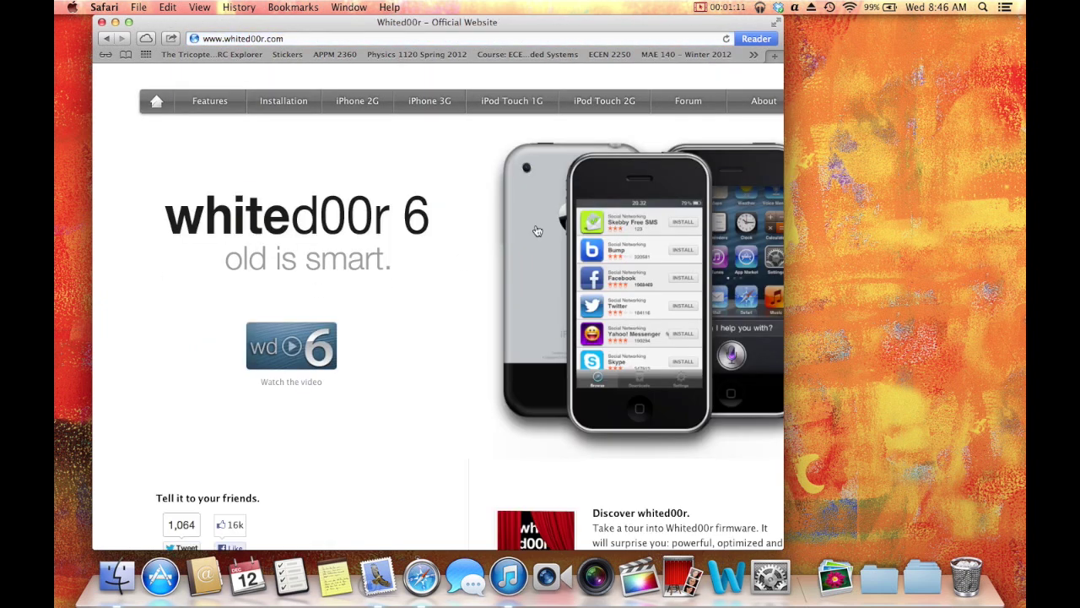
- Open the Whited00r site's Features page
scroll(536, 230, down, 3)
scroll(537, 230, up, 3)
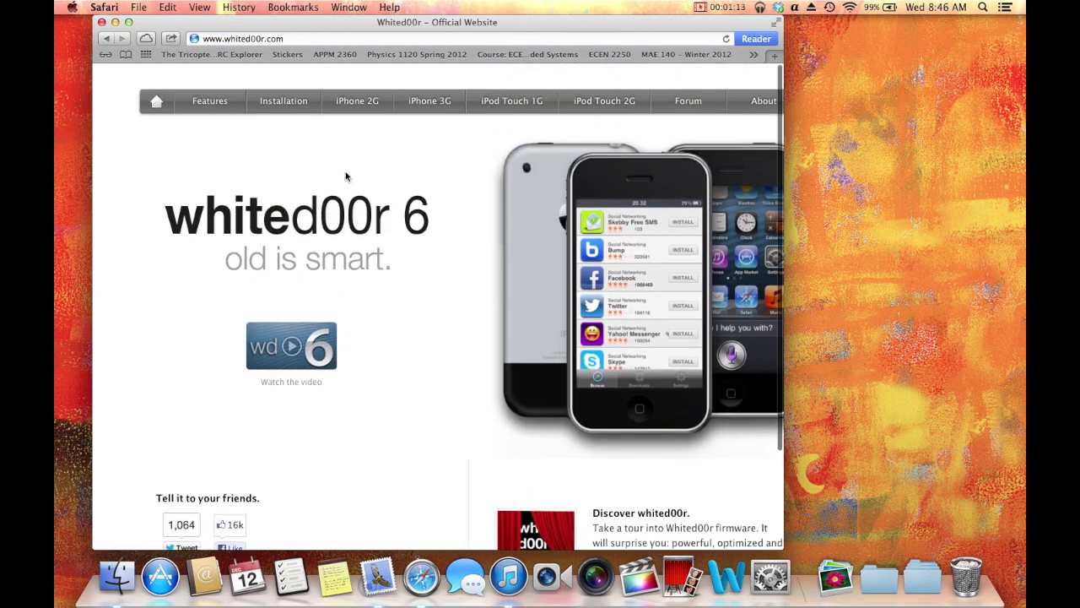
click(211, 101)
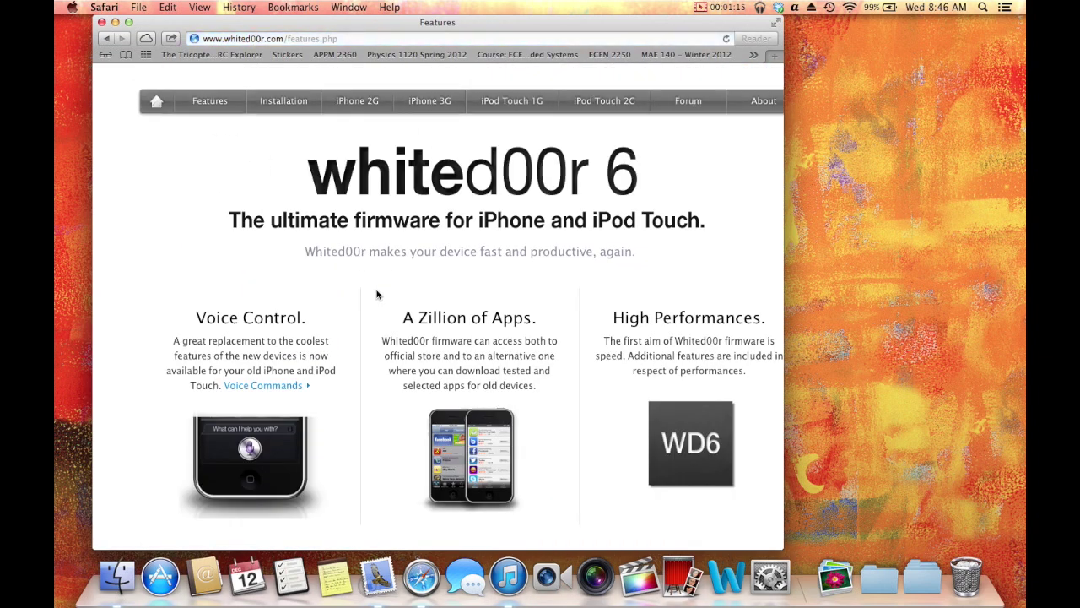
- Read down to the supported-device list and open the iPhone 2G firmware page
scroll(377, 294, down, 2)
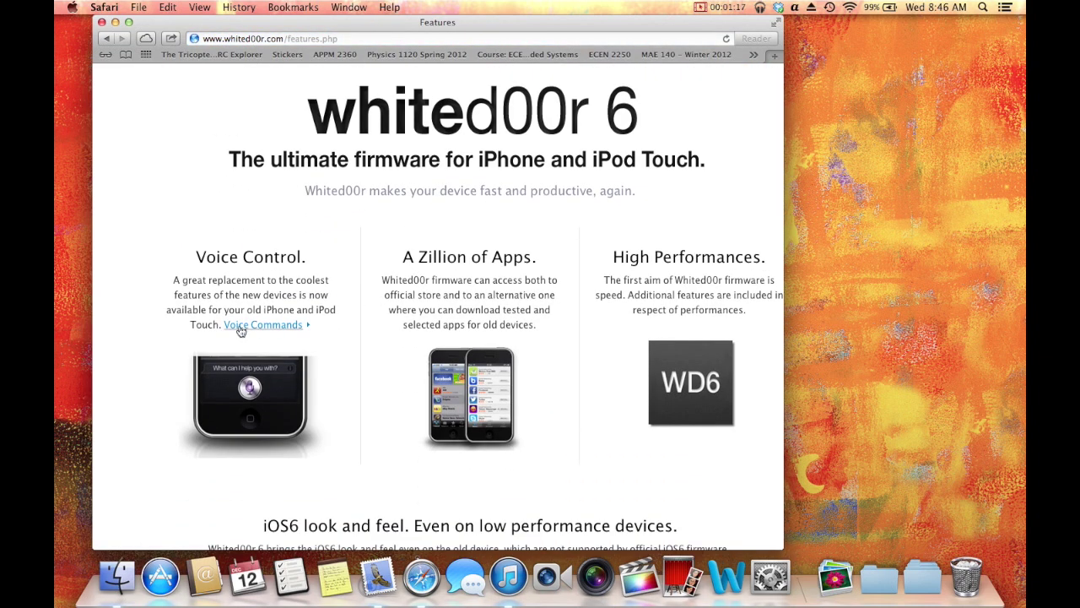
scroll(270, 403, down, 1)
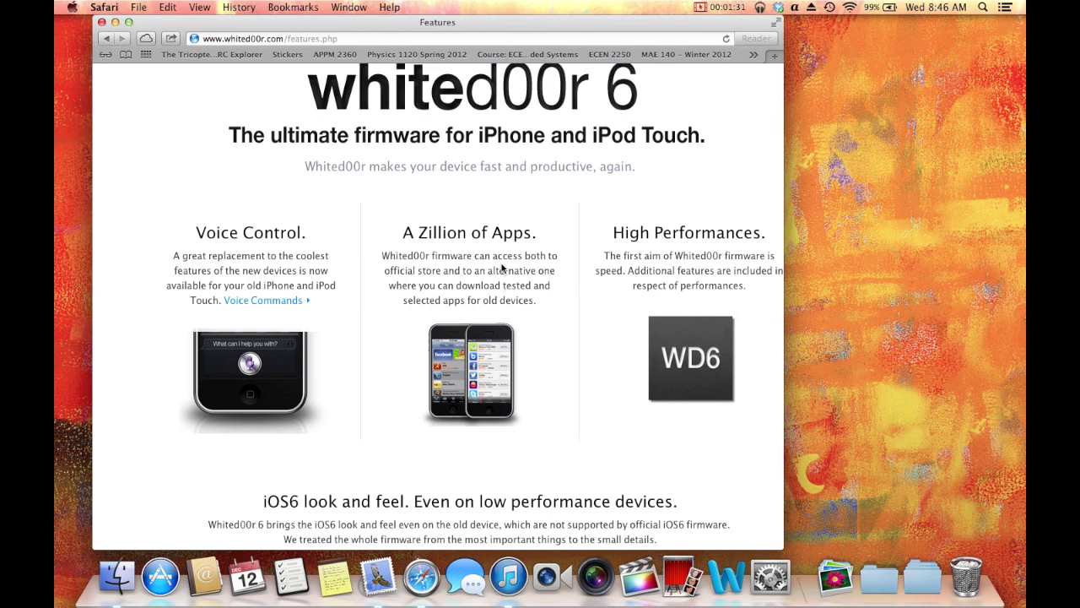
scroll(502, 268, down, 5)
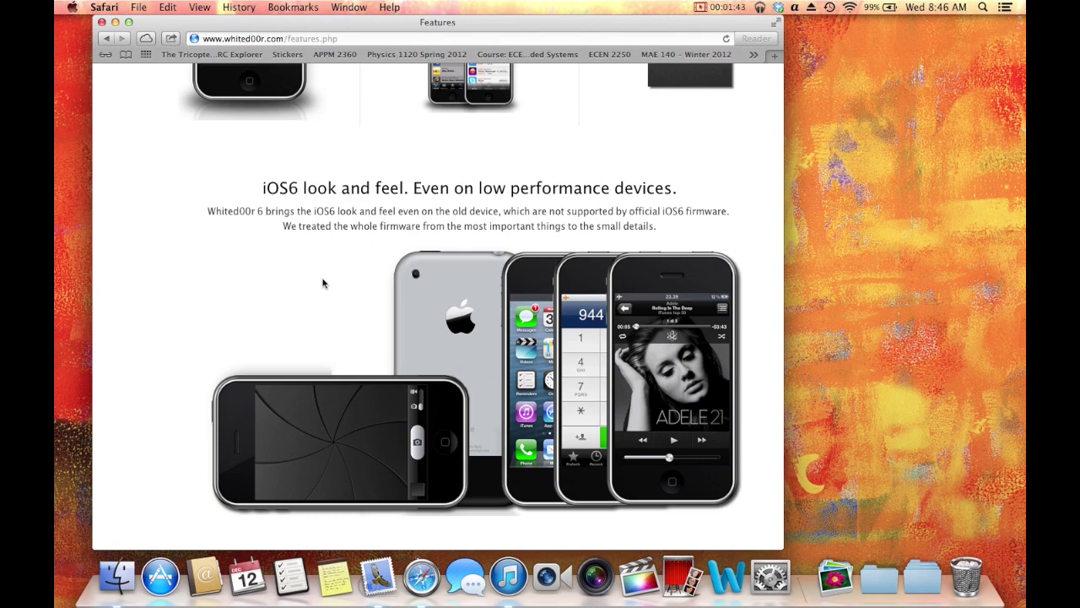
scroll(322, 284, down, 8)
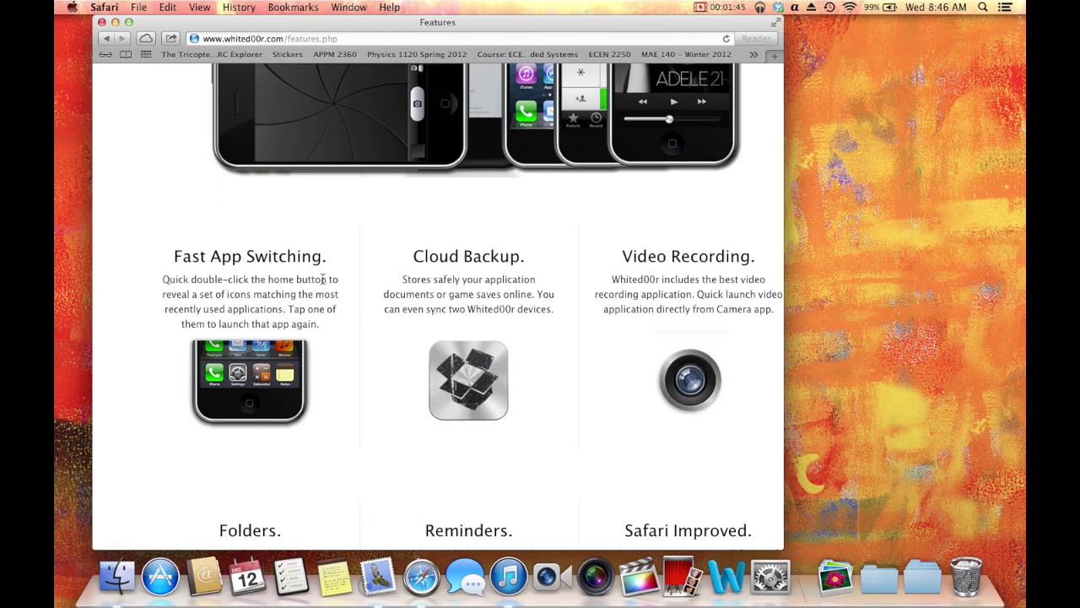
scroll(655, 340, down, 4)
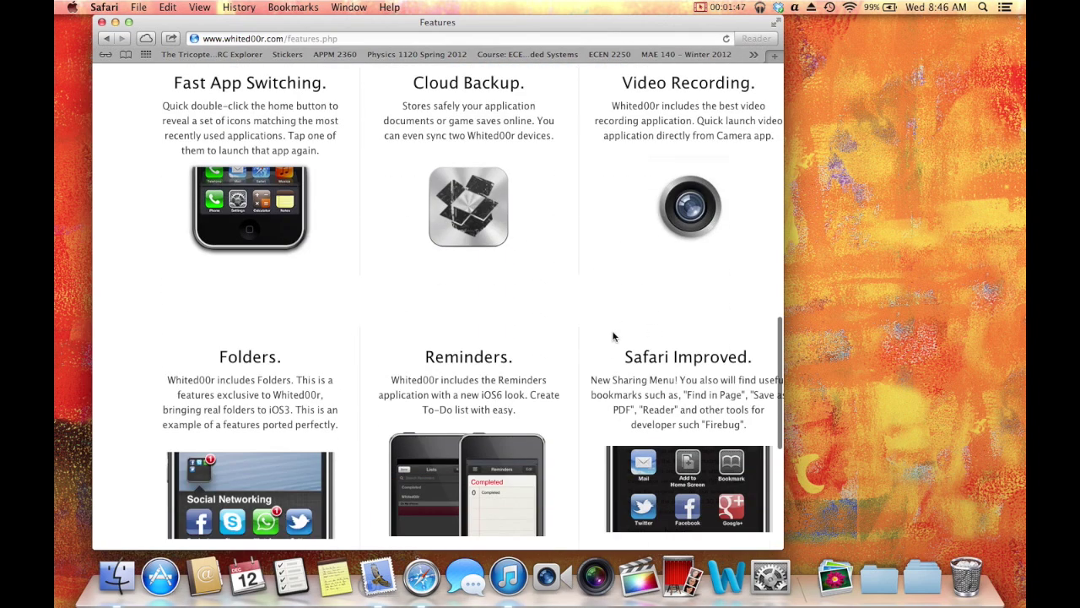
scroll(532, 339, down, 4)
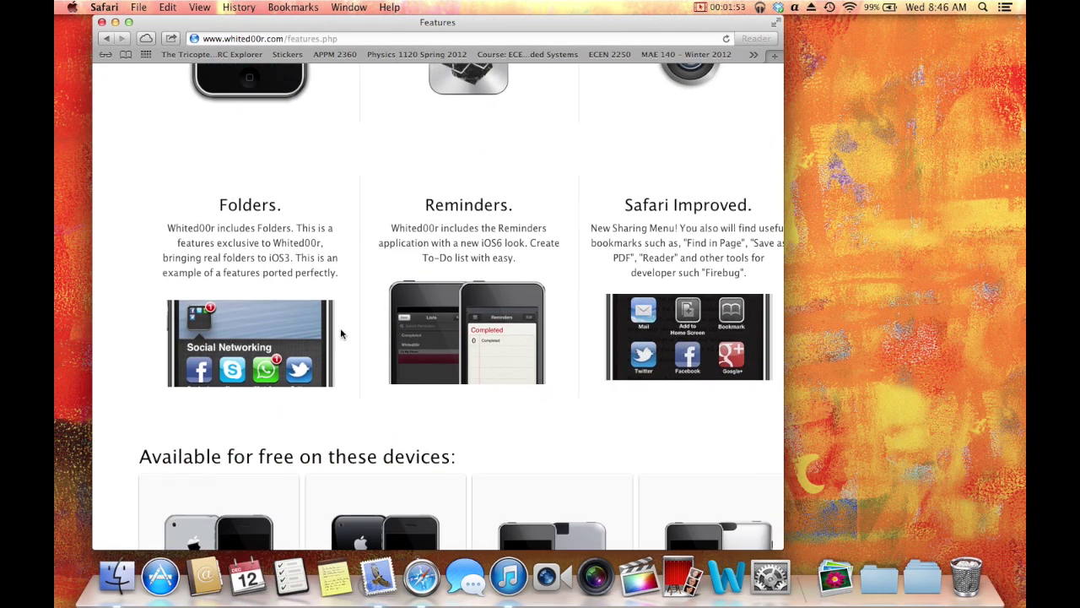
scroll(643, 364, down, 5)
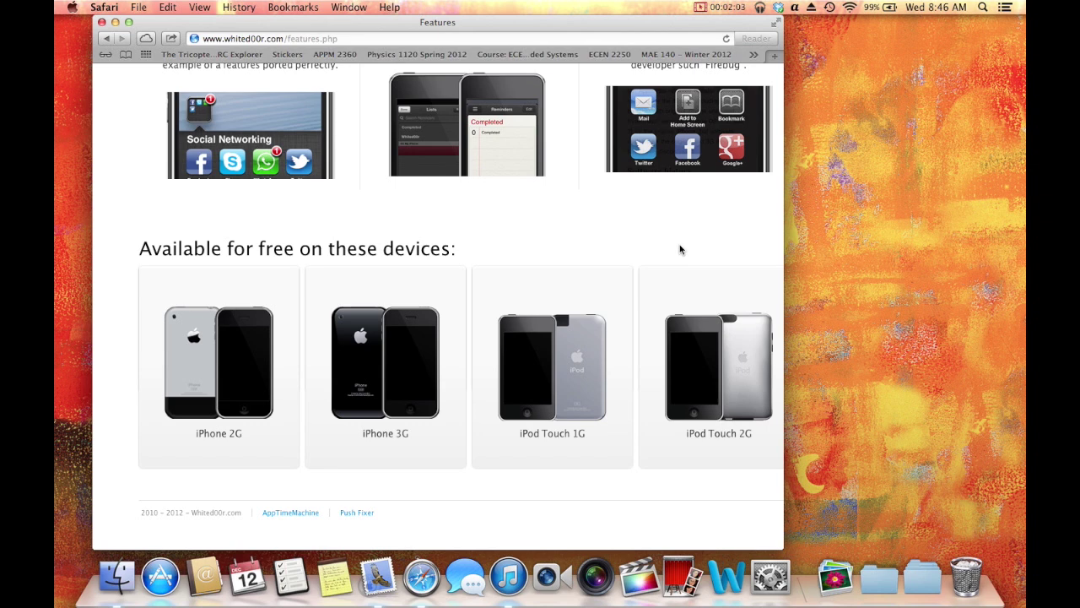
click(213, 358)
- Download iPhone3G_Normal_WD6.zip, the Whited00r 6.0 Normal firmware, from its SourceForge mirror
scroll(212, 352, down, 2)
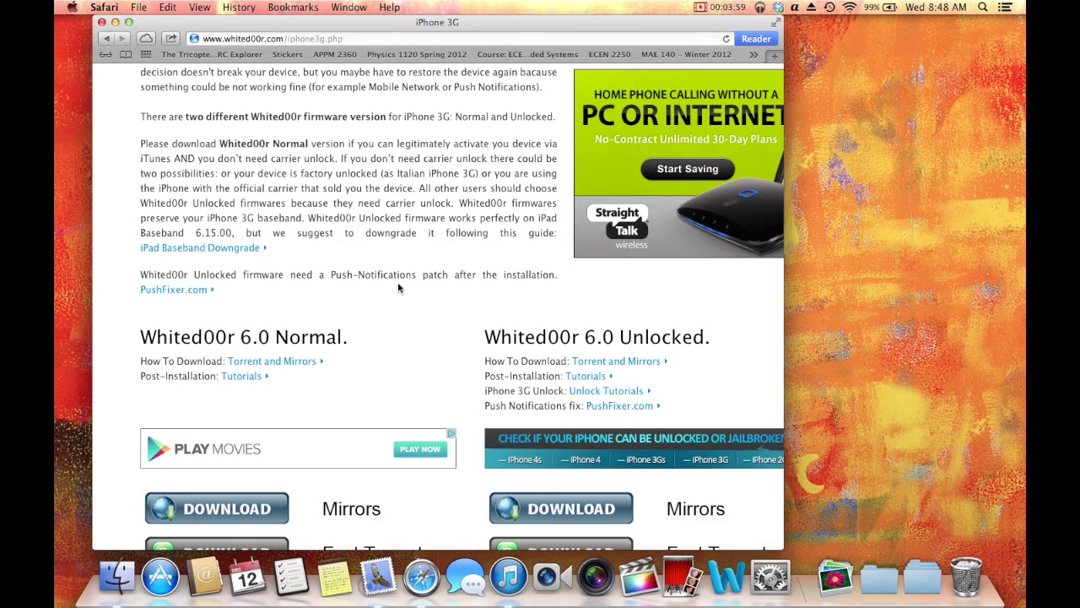
scroll(399, 288, down, 3)
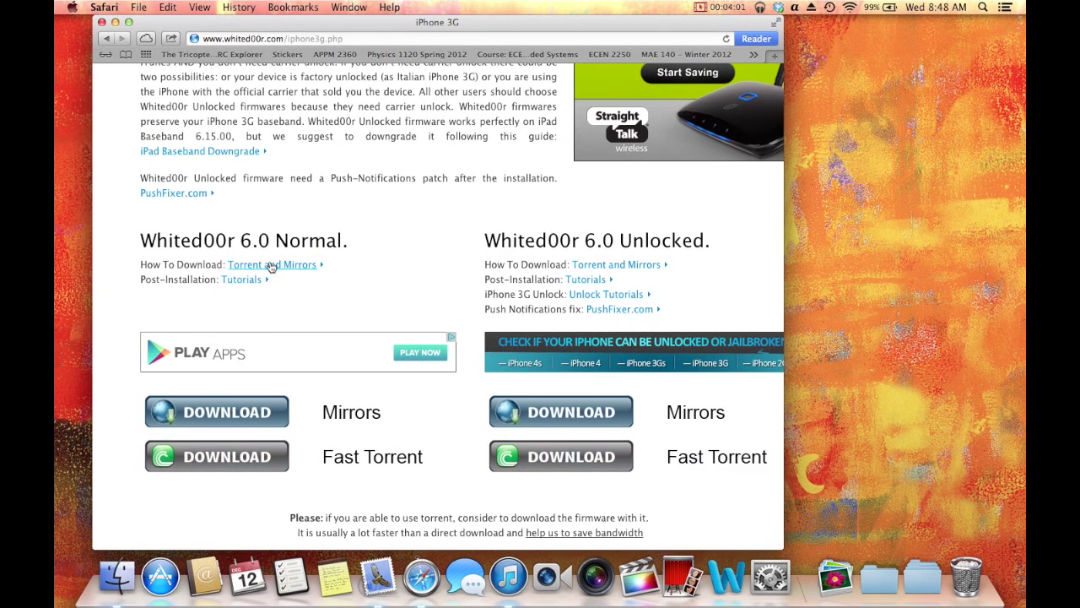
click(240, 426)
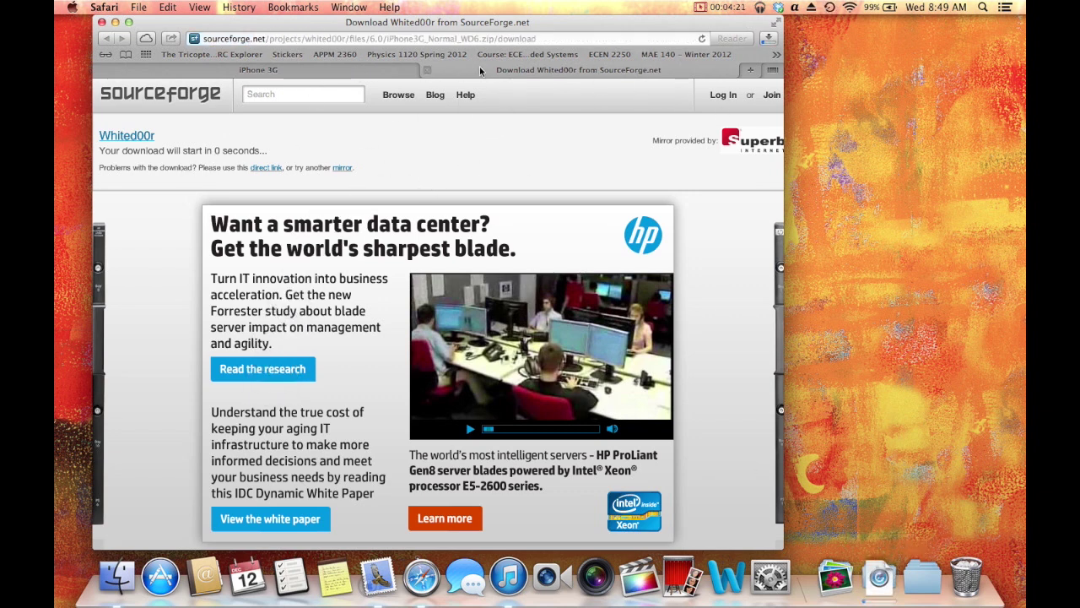
- Close the SourceForge download tab and review the iPhone 3G version explanation text
click(428, 70)
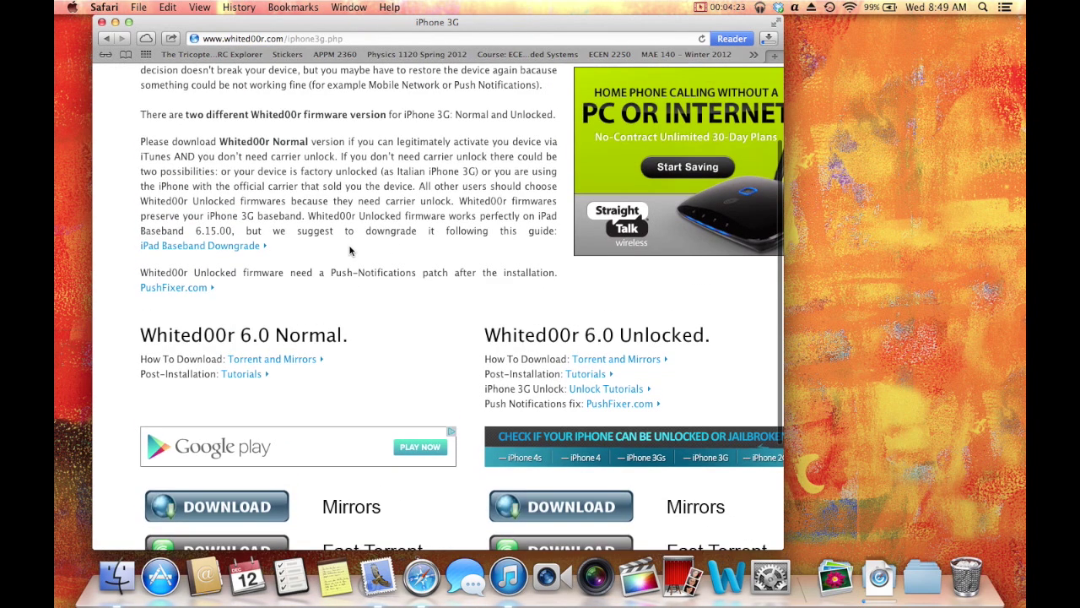
scroll(351, 251, up, 3)
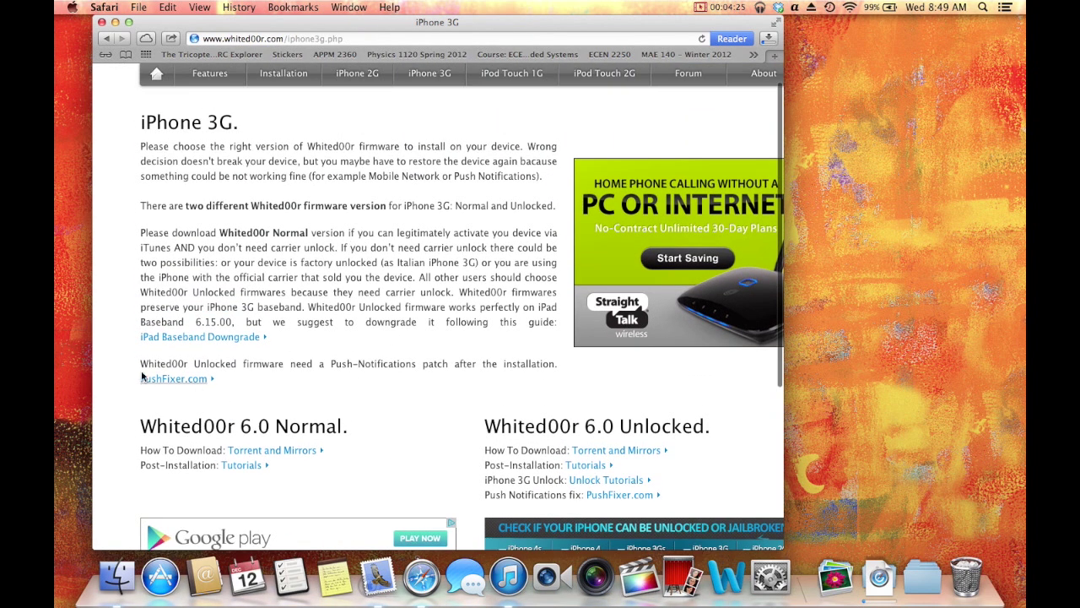
drag(140, 117, 481, 372)
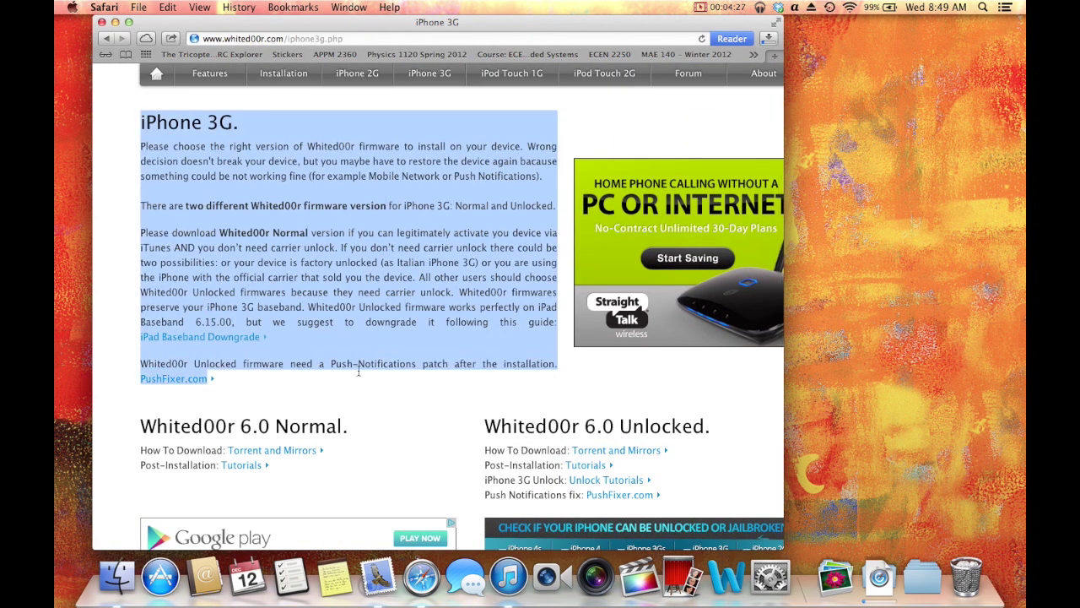
click(296, 364)
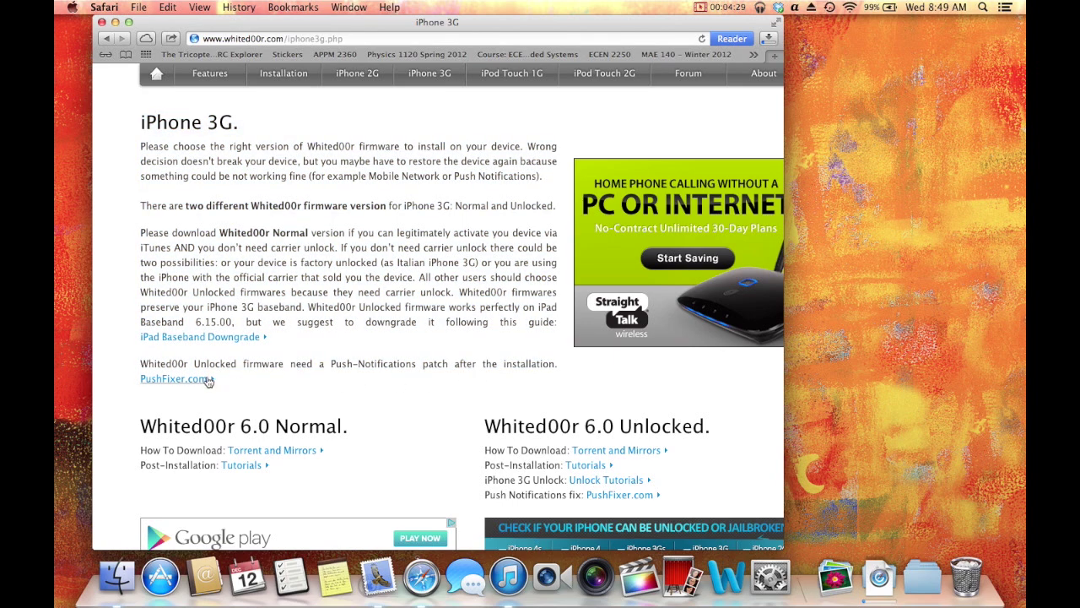
scroll(387, 360, up, 2)
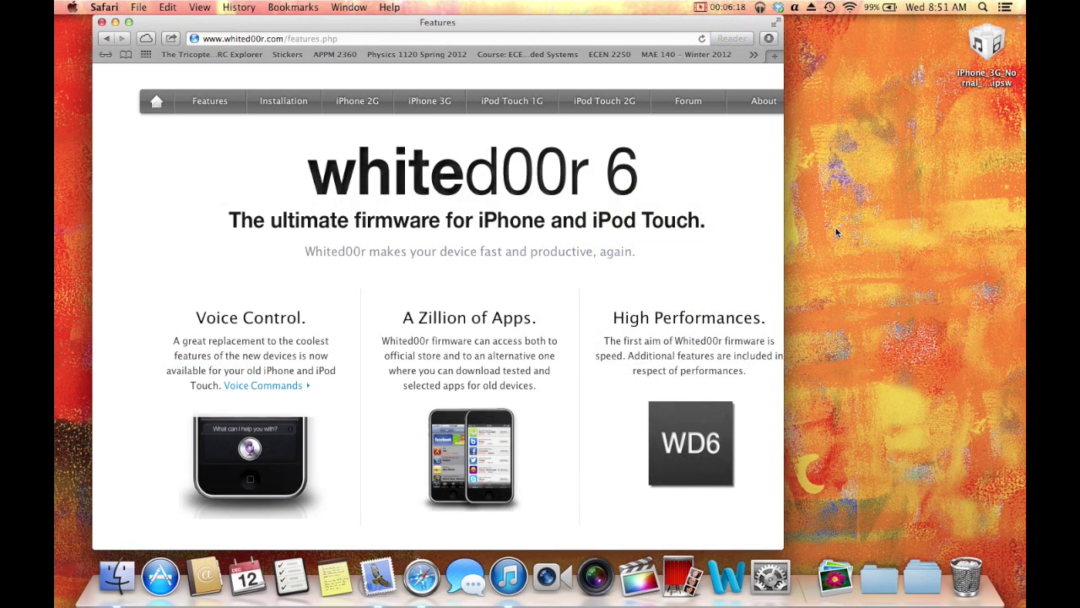
- Select the downloaded iPhone_3G_Normal .ipsw file on the desktop and bring up iTunes
click(981, 66)
click(987, 46)
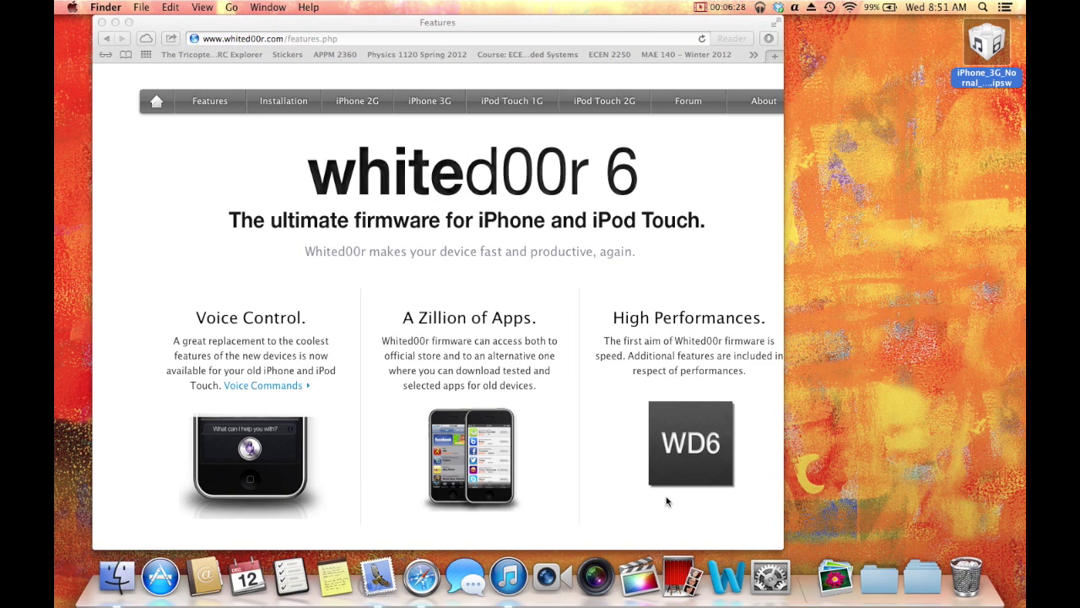
click(513, 589)
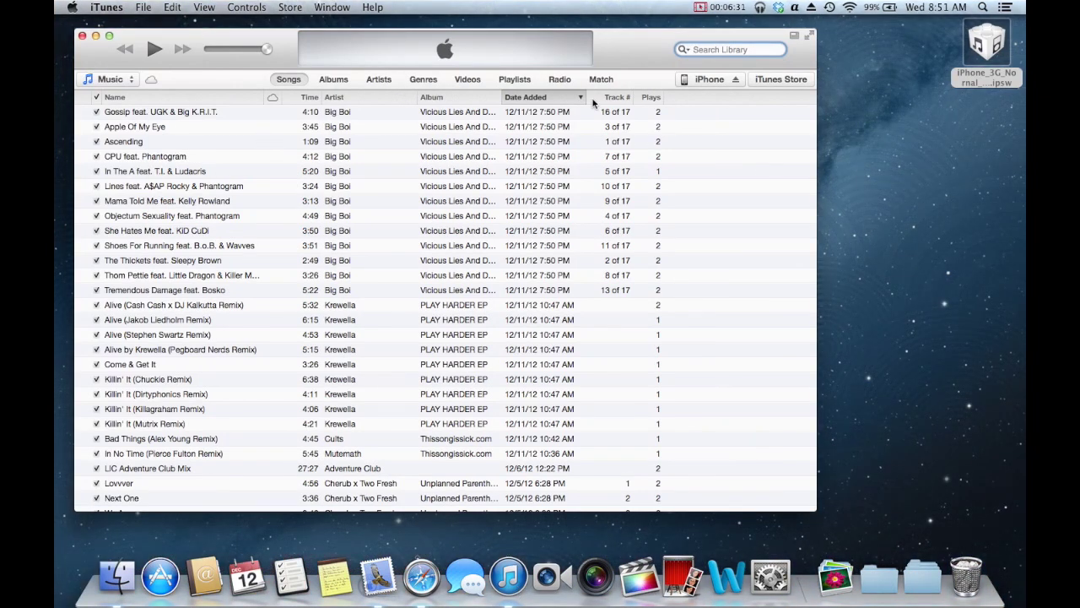
click(702, 81)
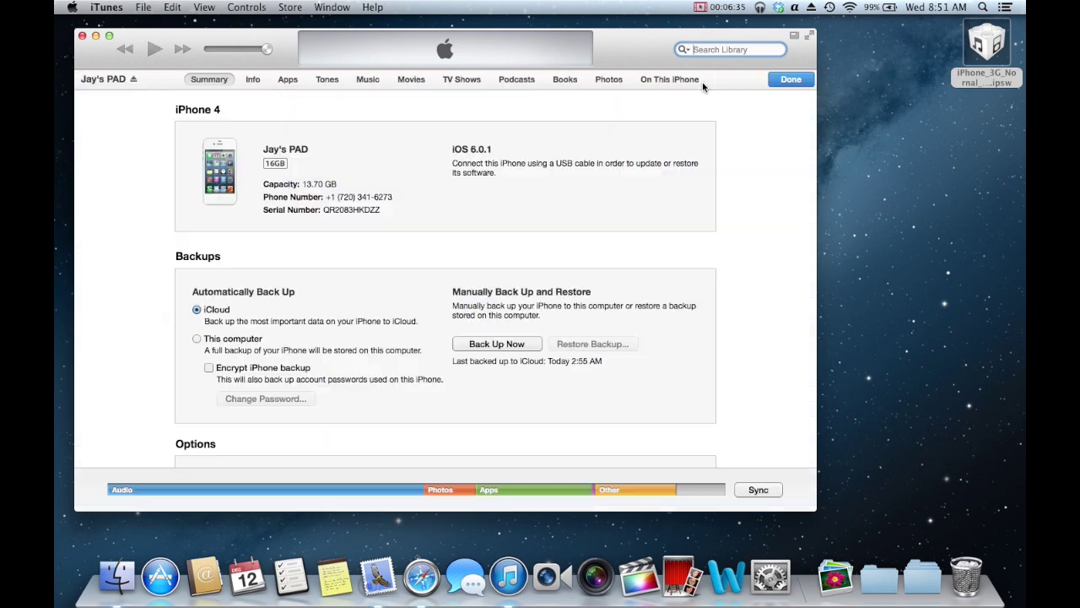
scroll(447, 268, down, 2)
scroll(448, 268, down, 2)
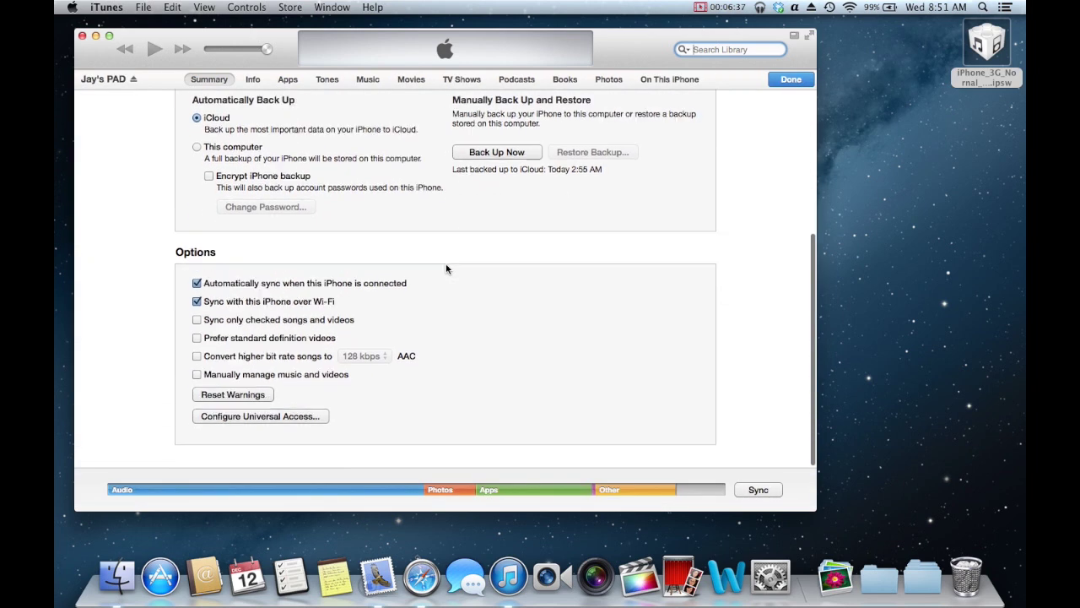
scroll(447, 269, up, 5)
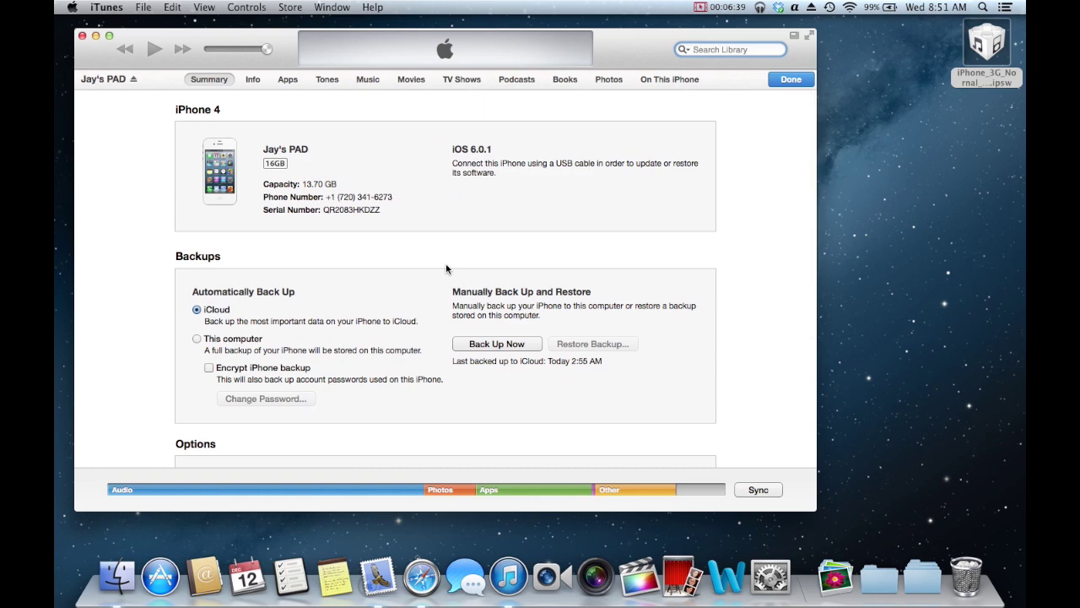
scroll(447, 268, down, 3)
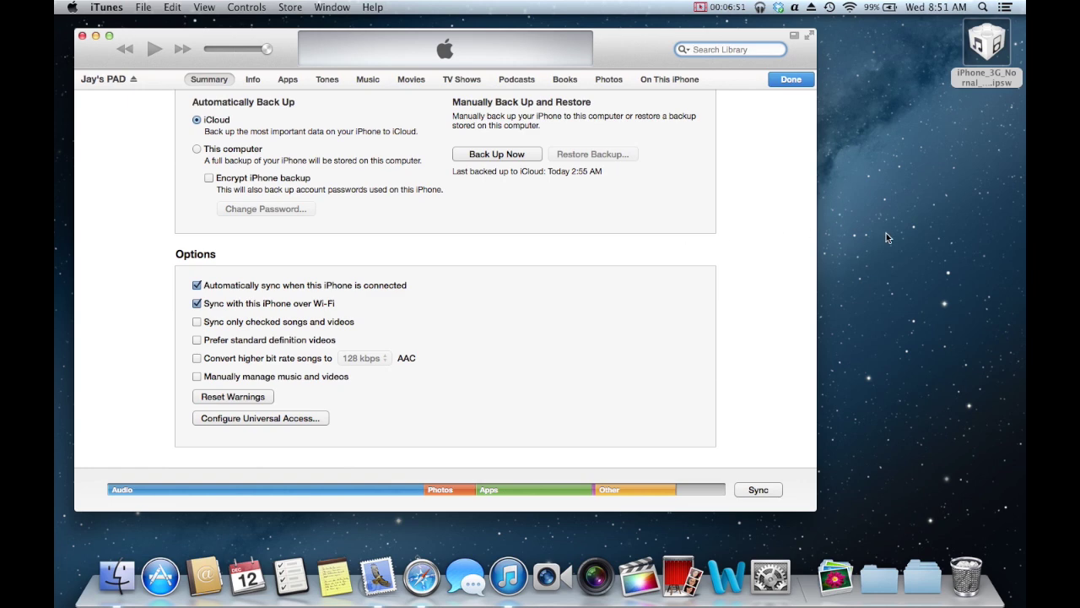
click(905, 214)
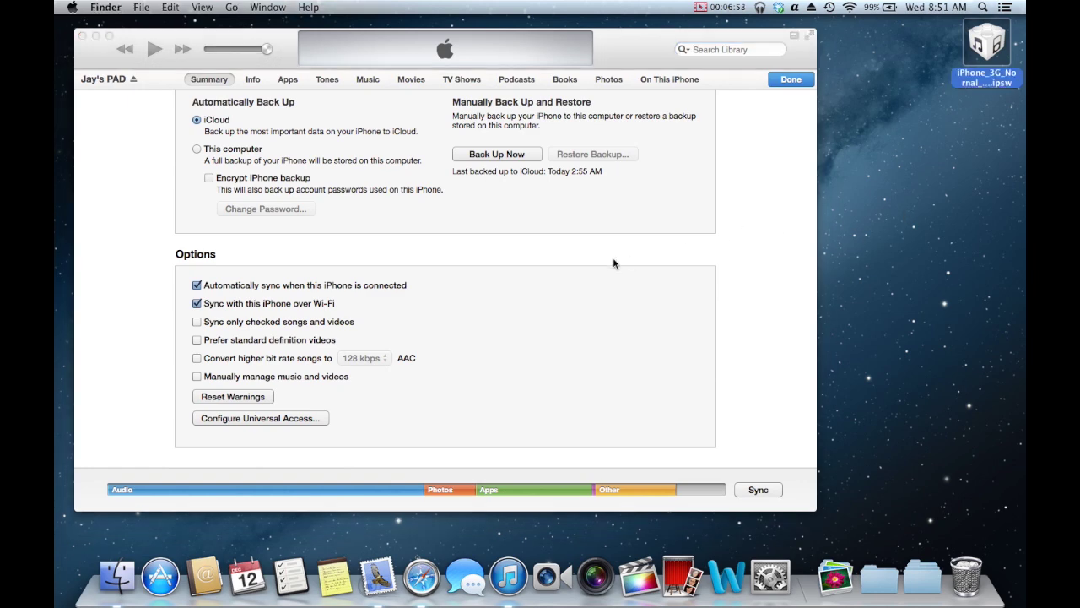
scroll(602, 325, up, 3)
scroll(602, 326, down, 3)
key(space)
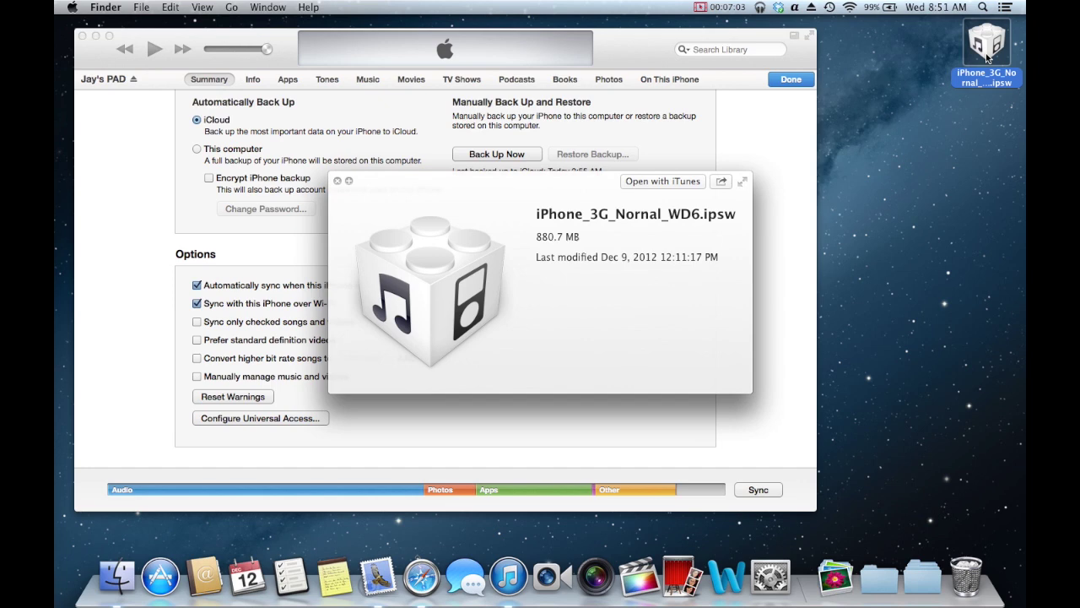
key(space)
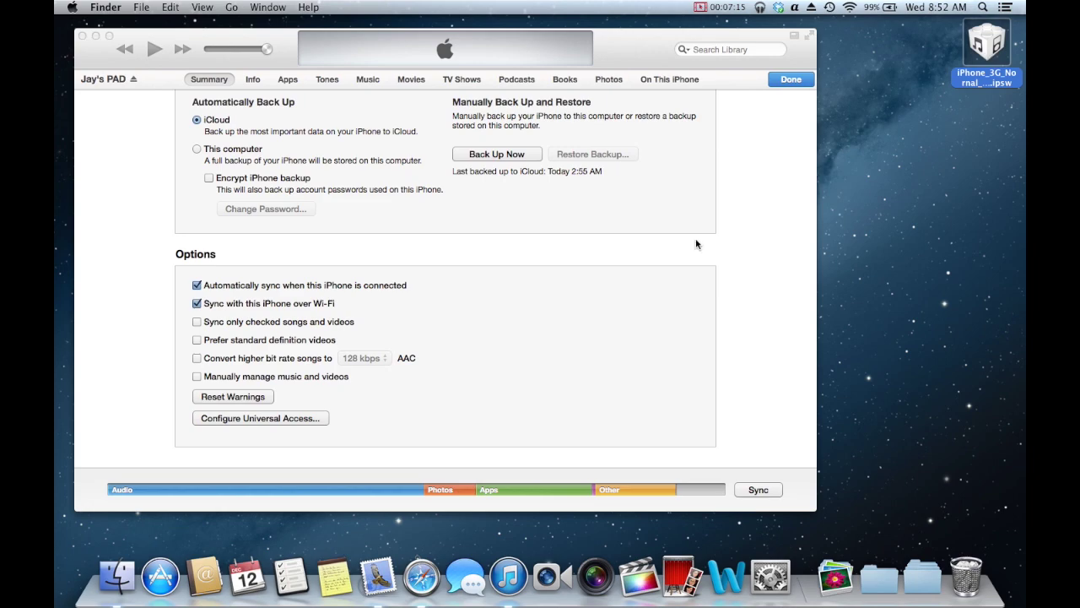
key(ctrl+Right)
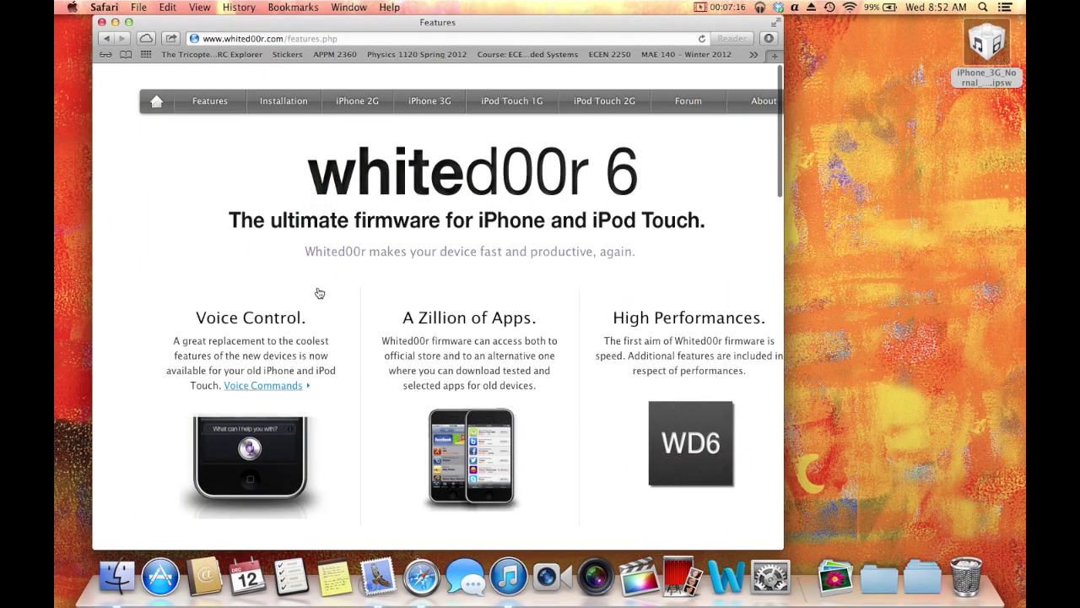
- Open the Installation page and read its backup, firmware download and iTunes restore steps
click(284, 101)
scroll(380, 304, down, 10)
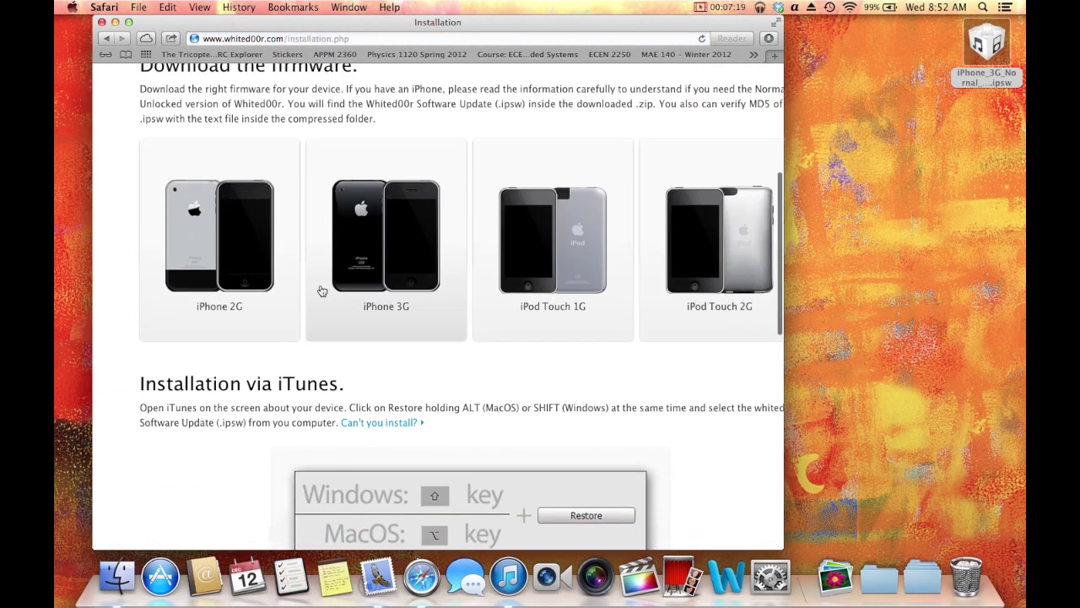
scroll(320, 290, down, 2)
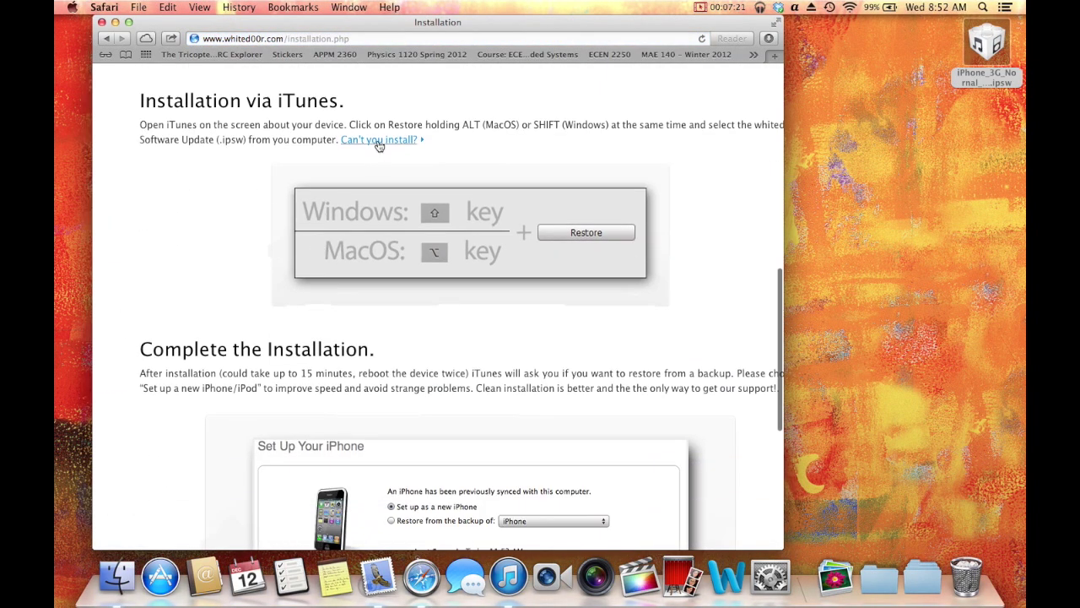
scroll(379, 146, up, 2)
scroll(428, 242, down, 10)
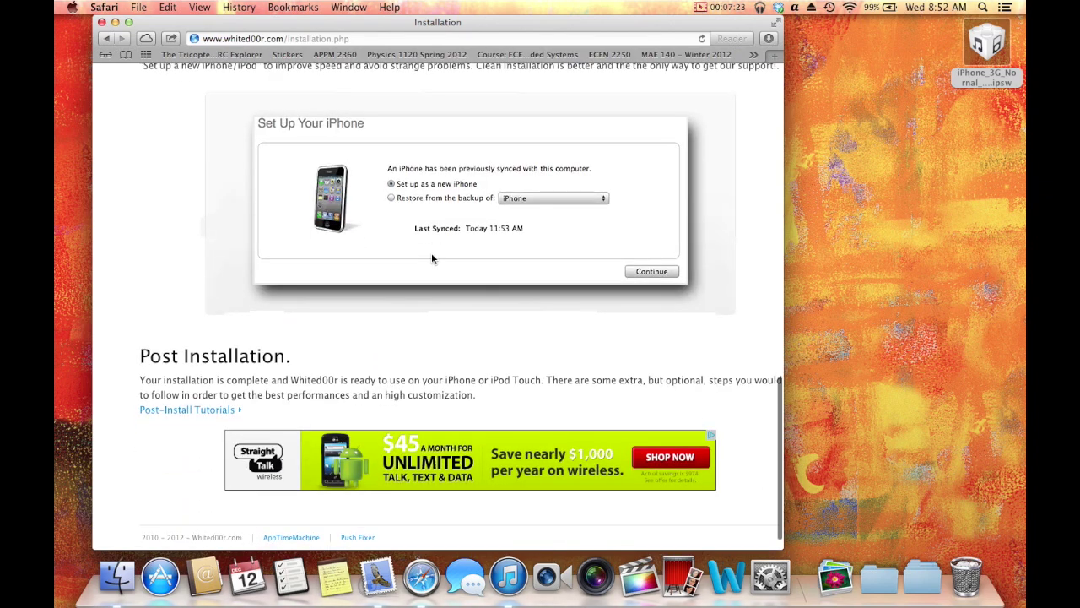
scroll(431, 256, up, 9)
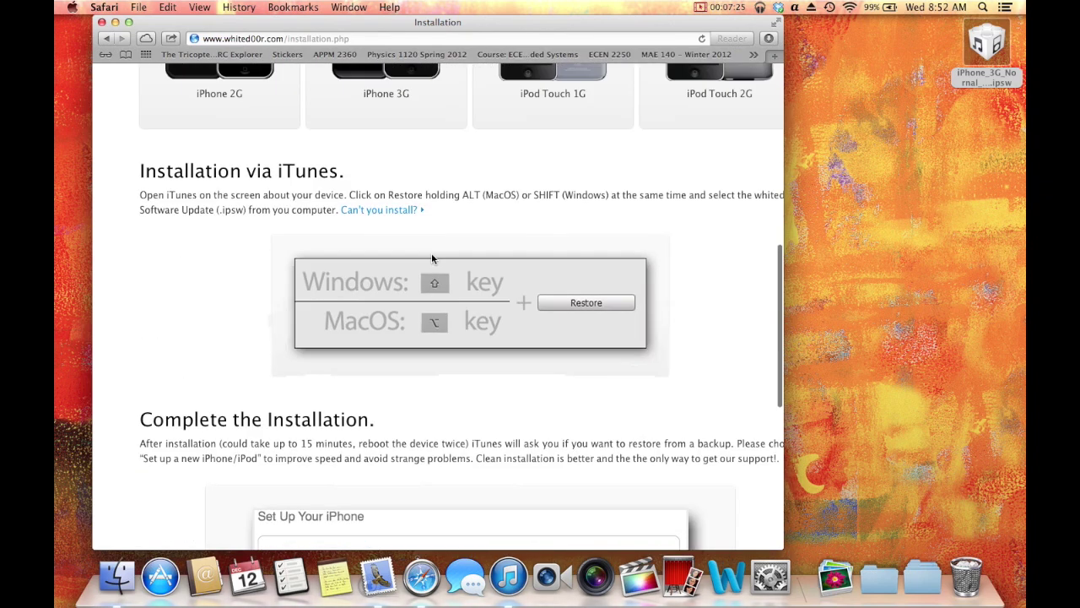
scroll(433, 259, up, 1)
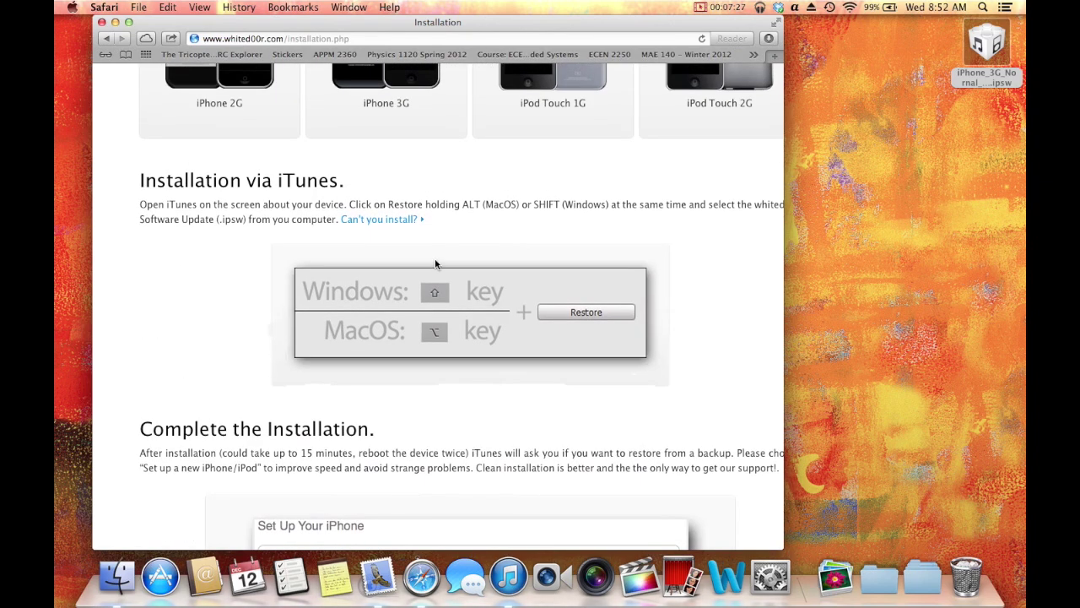
scroll(436, 264, up, 5)
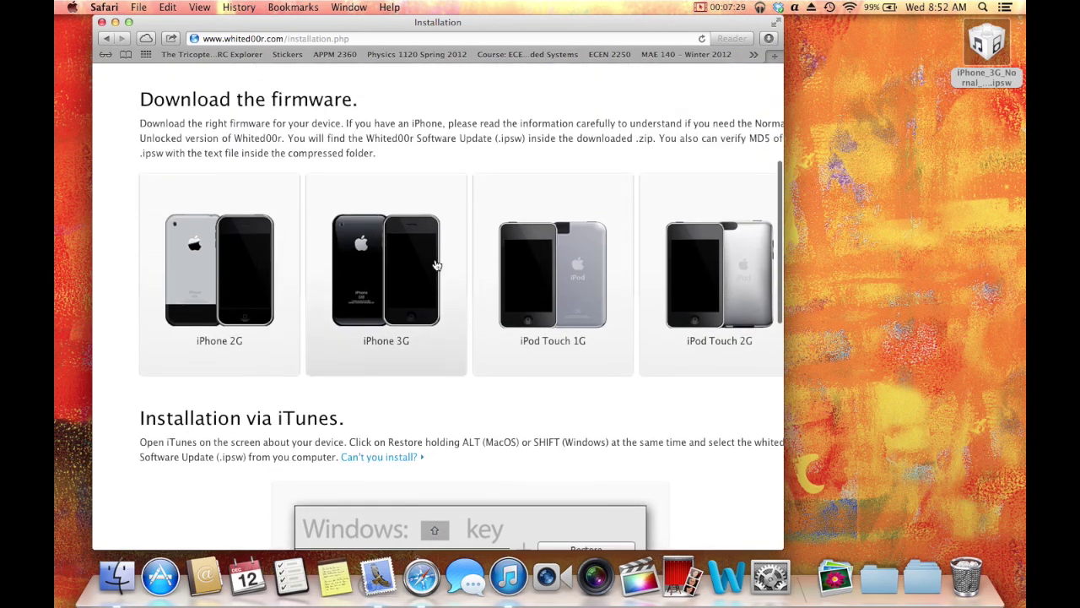
scroll(436, 265, down, 5)
scroll(437, 264, right, 1)
scroll(436, 265, up, 2)
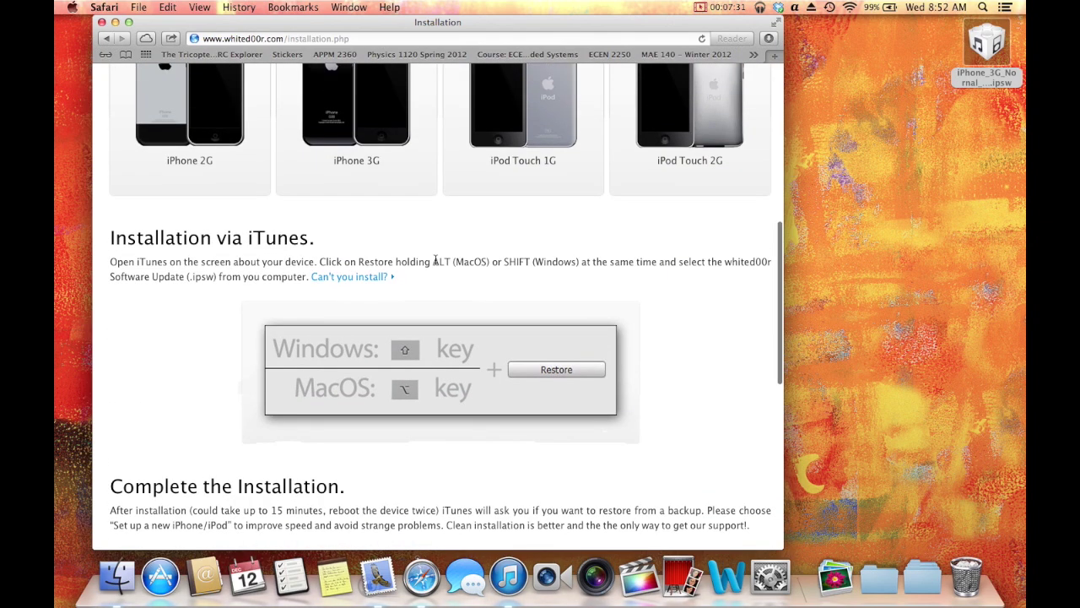
- View the 'Can't you install?' help tutorial, then return to the Installation page
click(365, 284)
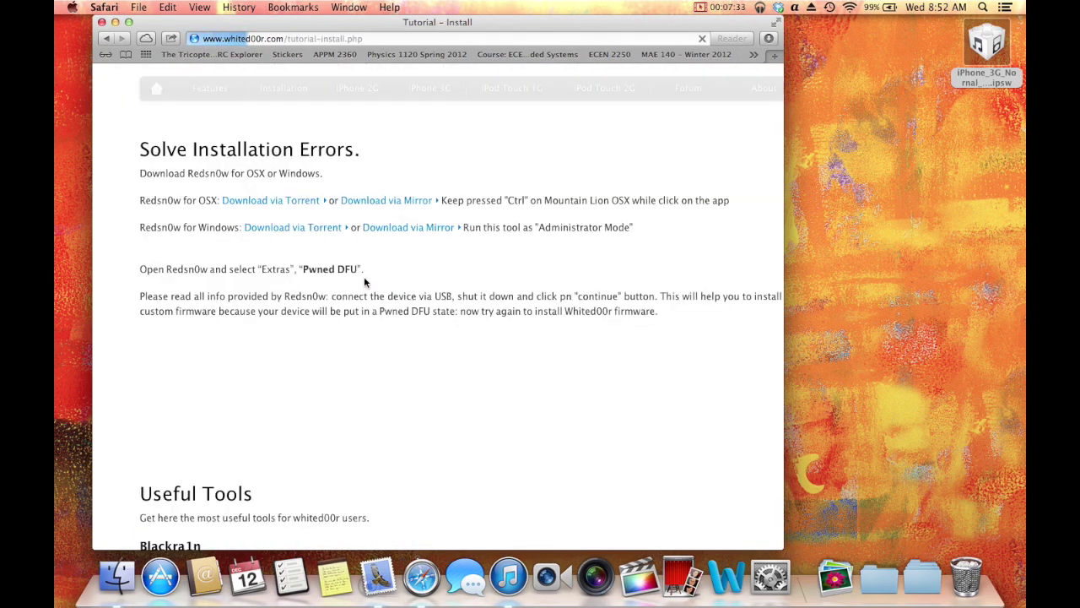
scroll(365, 283, down, 10)
scroll(364, 281, down, 5)
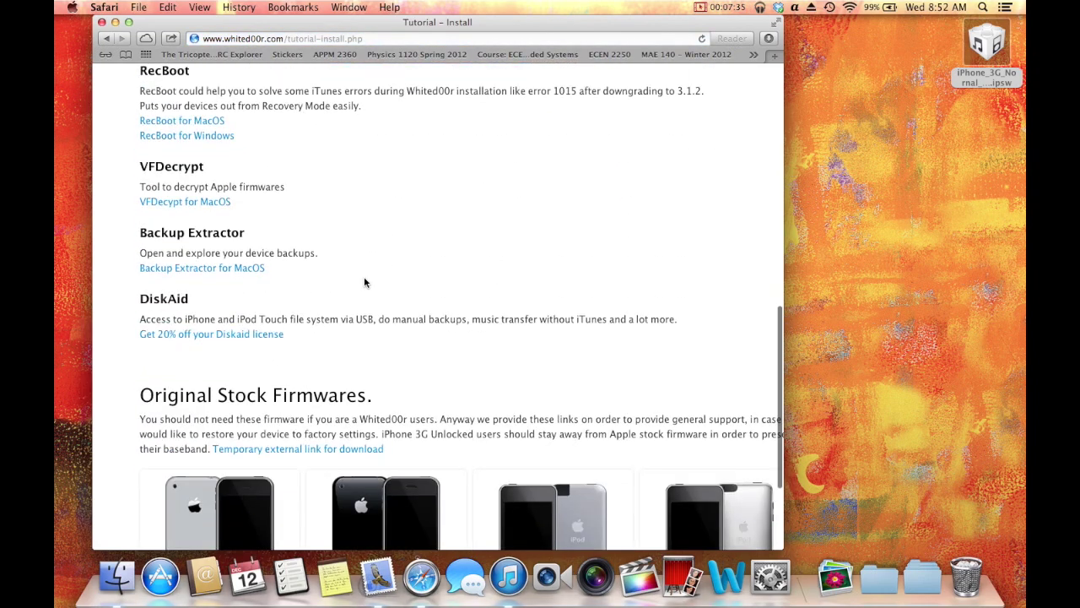
scroll(365, 281, up, 10)
key(super+bracketleft)
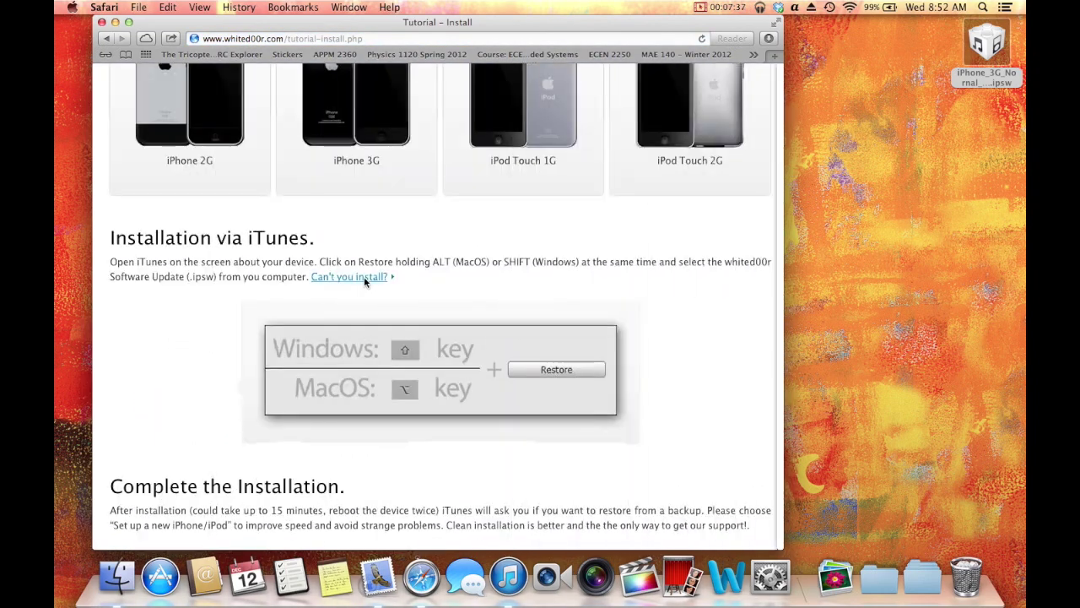
scroll(364, 276, up, 5)
- Return to the Features page and read its free-device list: iPhone 2G, 3G, iPod Touch 1G, 2G
scroll(259, 143, up, 3)
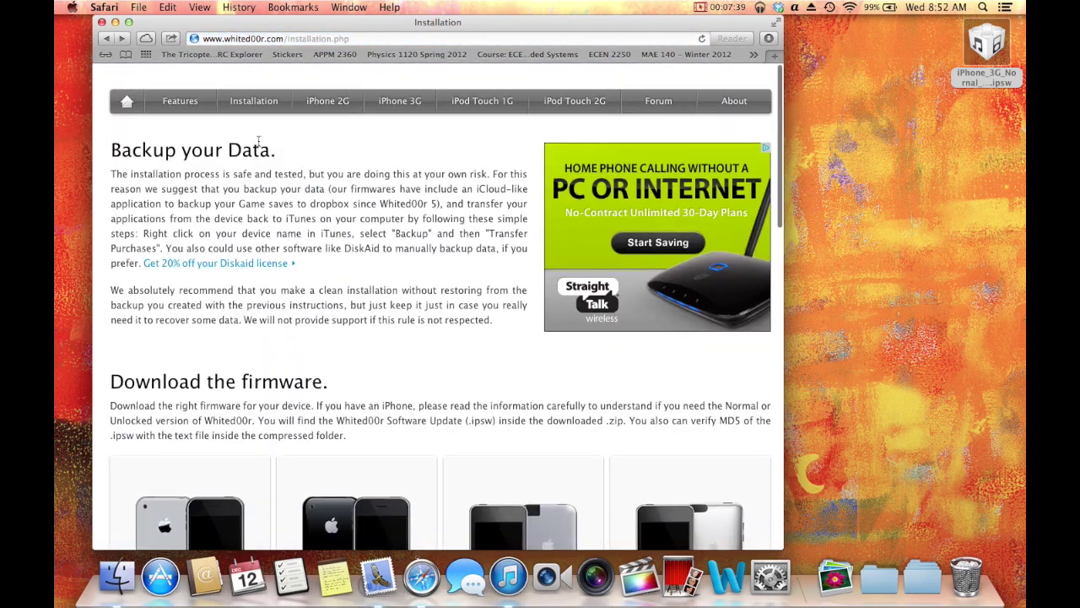
key(super+bracketleft)
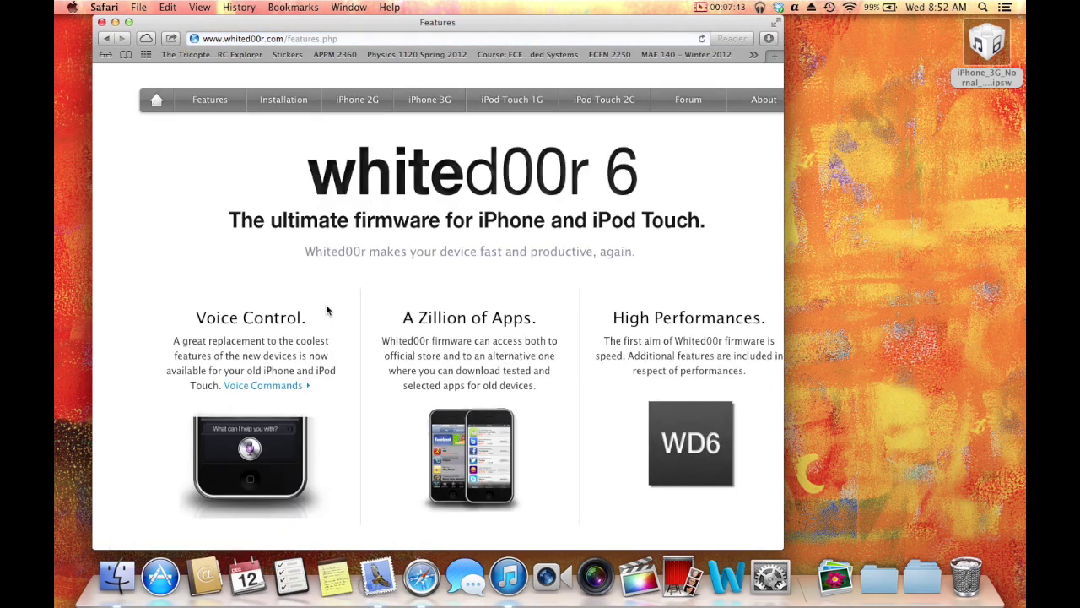
scroll(325, 306, down, 3)
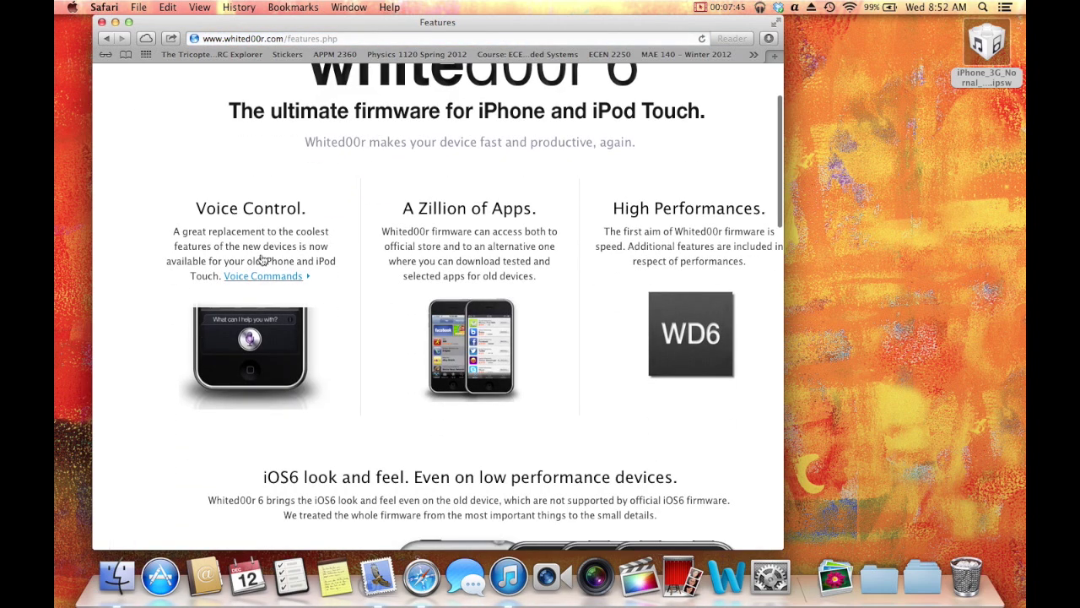
scroll(714, 255, down, 10)
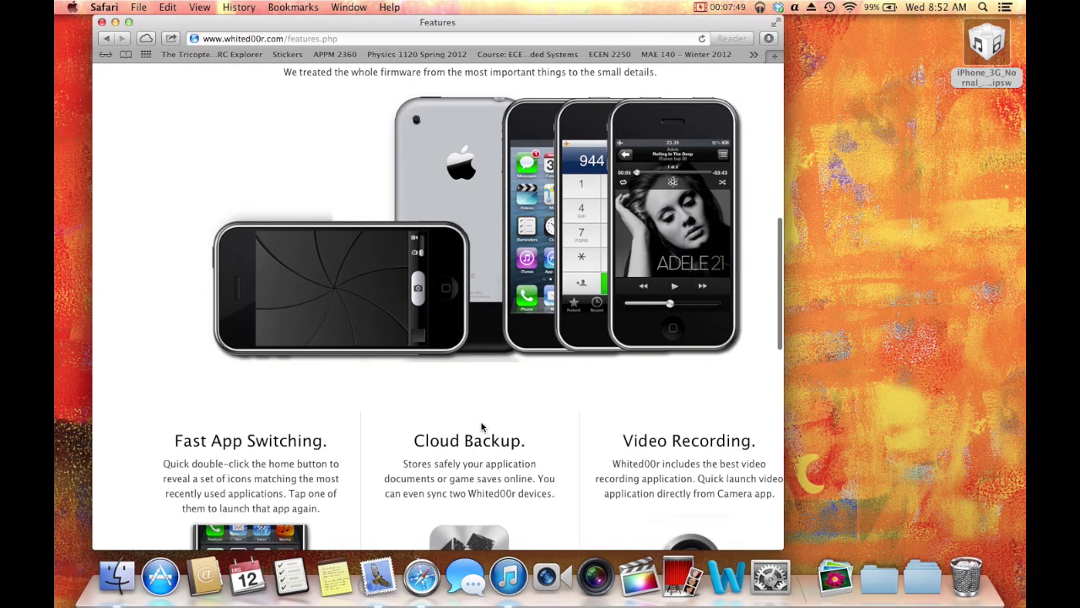
scroll(482, 427, down, 7)
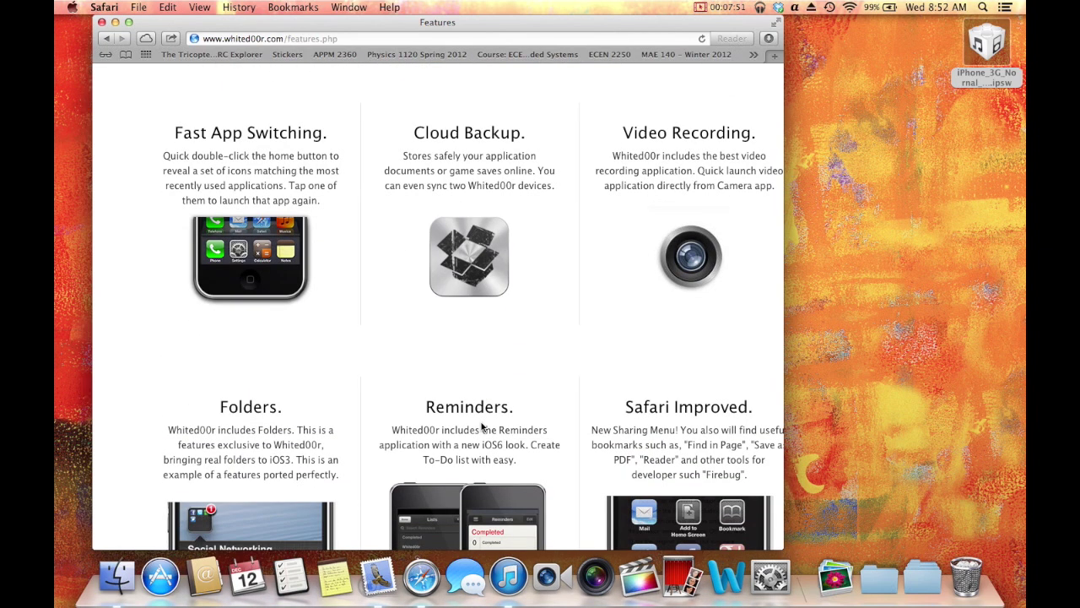
scroll(386, 352, down, 6)
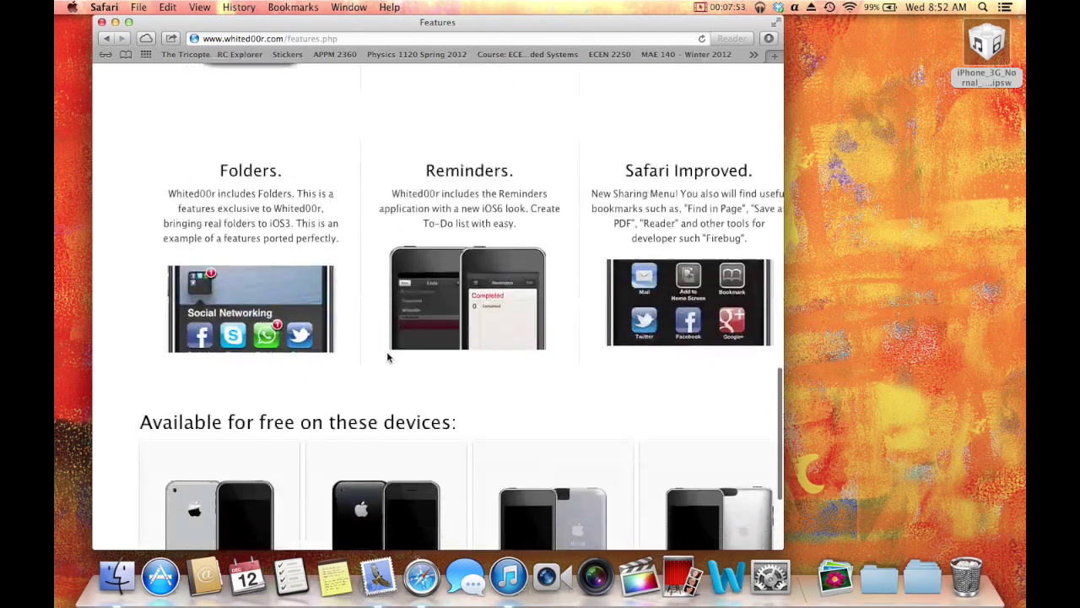
scroll(152, 145, down, 4)
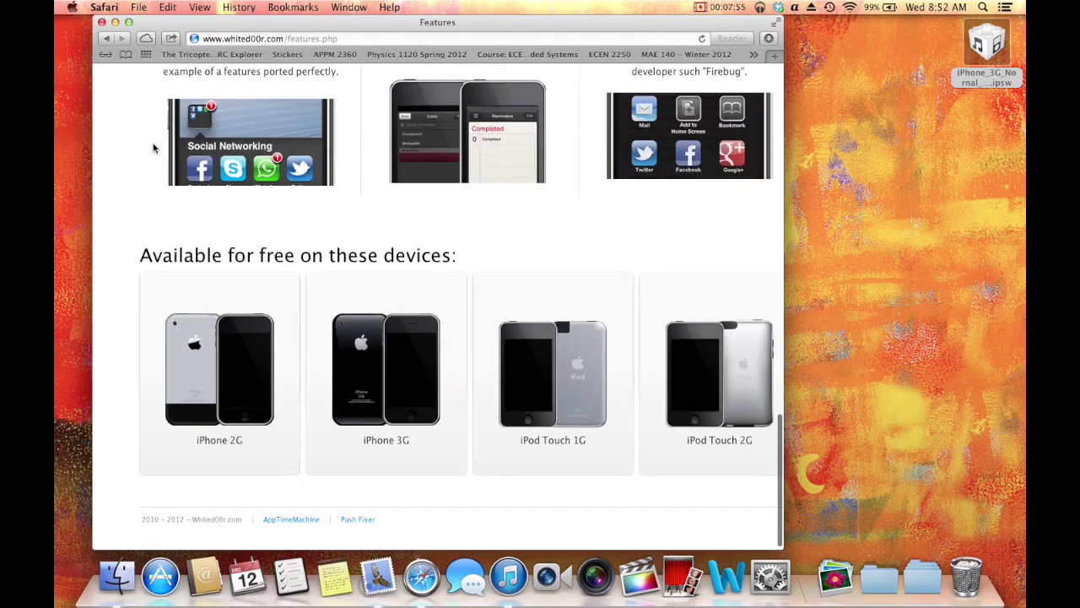